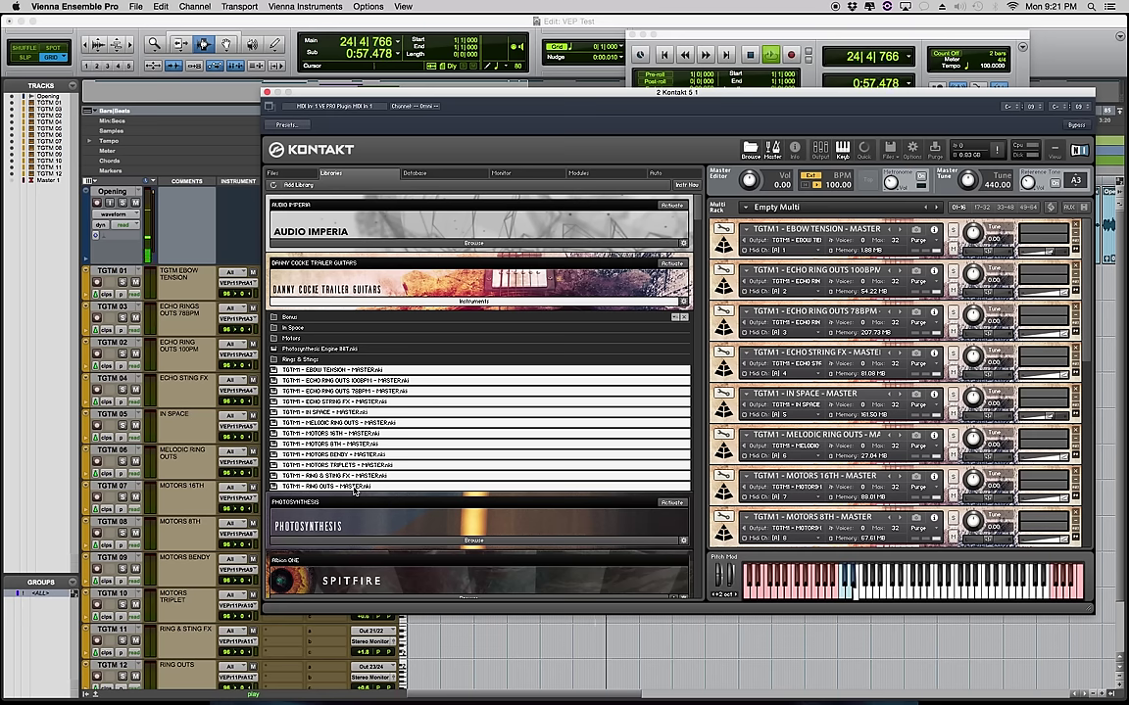
Expand the EBOW TENSION patch to show its TGTM Vol.1 output engine controls.
{"action": "left_click", "coordinate": [723, 245]}
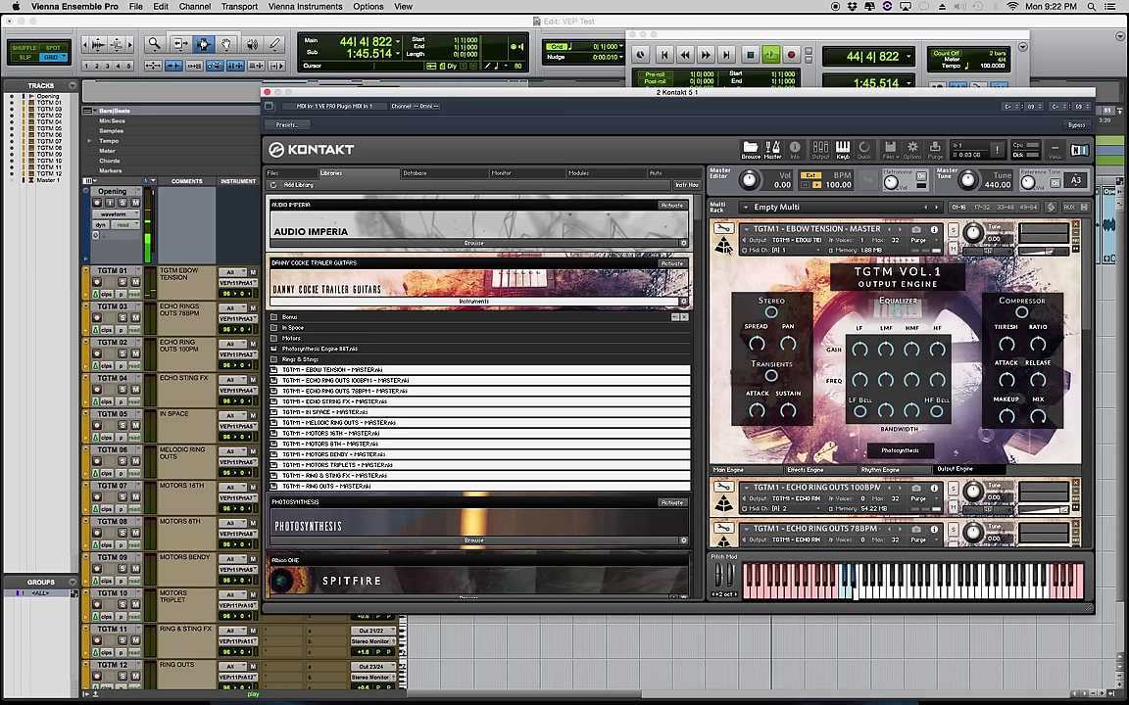
After playback, collapse the EBOW TENSION panel so all eight TGTM Vol.1 patches are listed.
{"action": "left_click", "coordinate": [723, 243]}
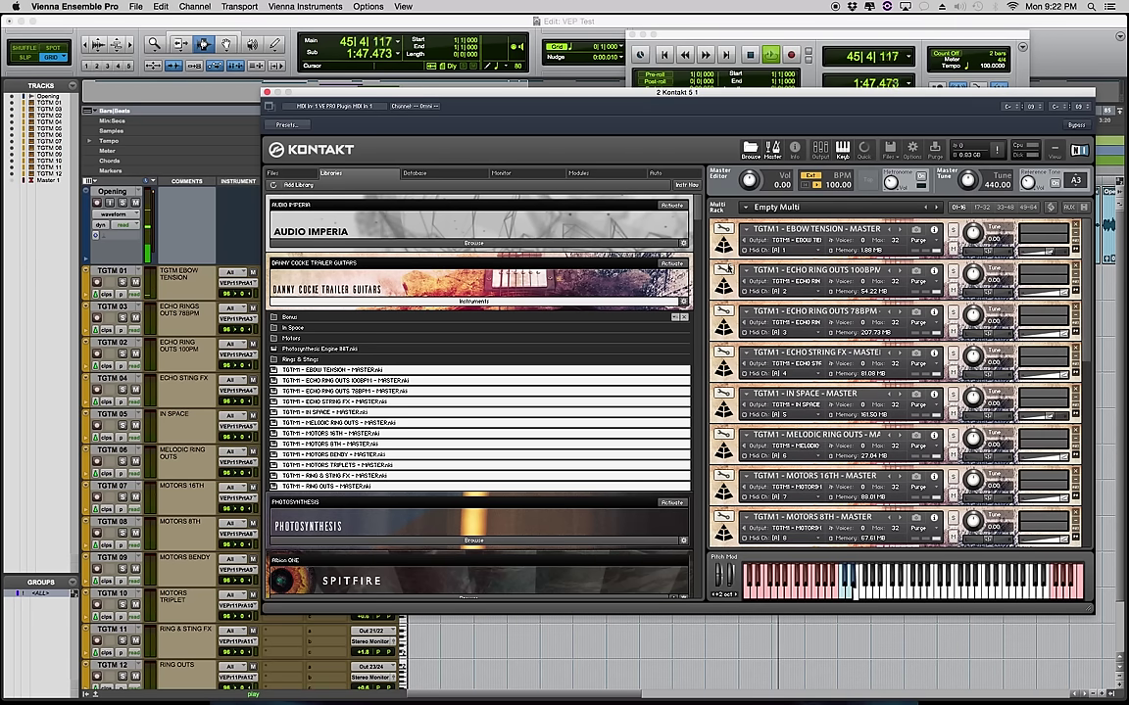
Preview the ECHO RING OUTS 100BPM and 78BPM engine panels, ending on 100BPM's main engine page.
{"action": "left_click", "coordinate": [723, 284]}
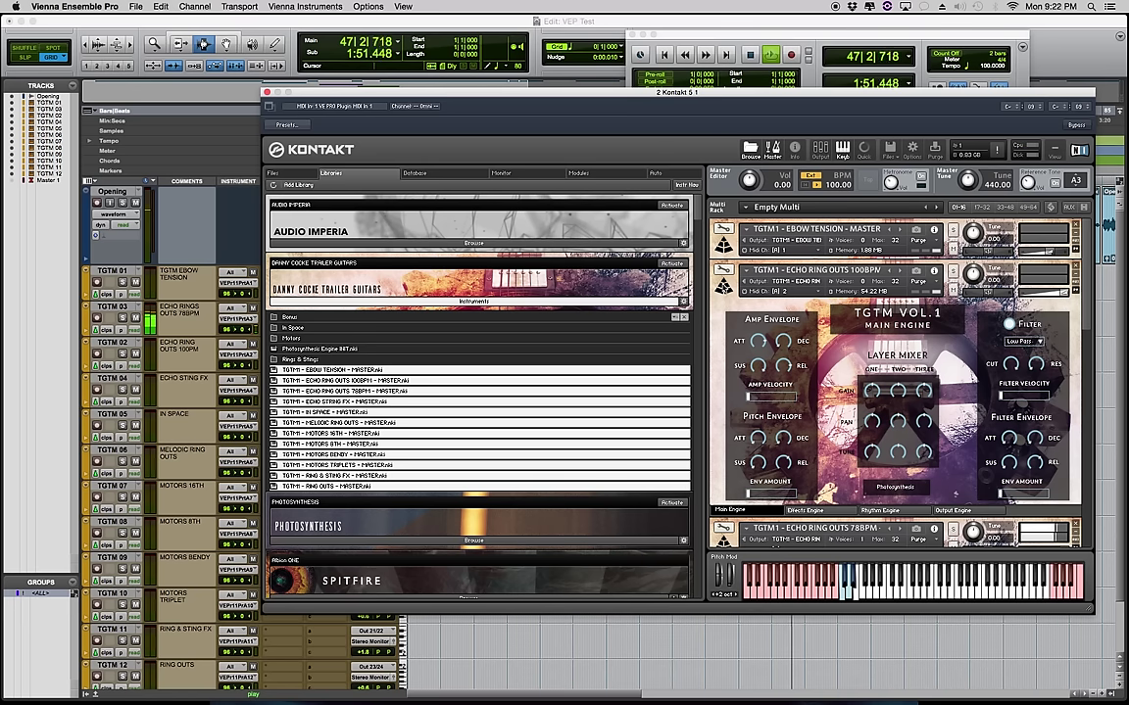
{"action": "left_click", "coordinate": [723, 284]}
{"action": "left_click", "coordinate": [723, 325]}
{"action": "scroll", "coordinate": [813, 407], "scroll_direction": "down", "scroll_amount": 2}
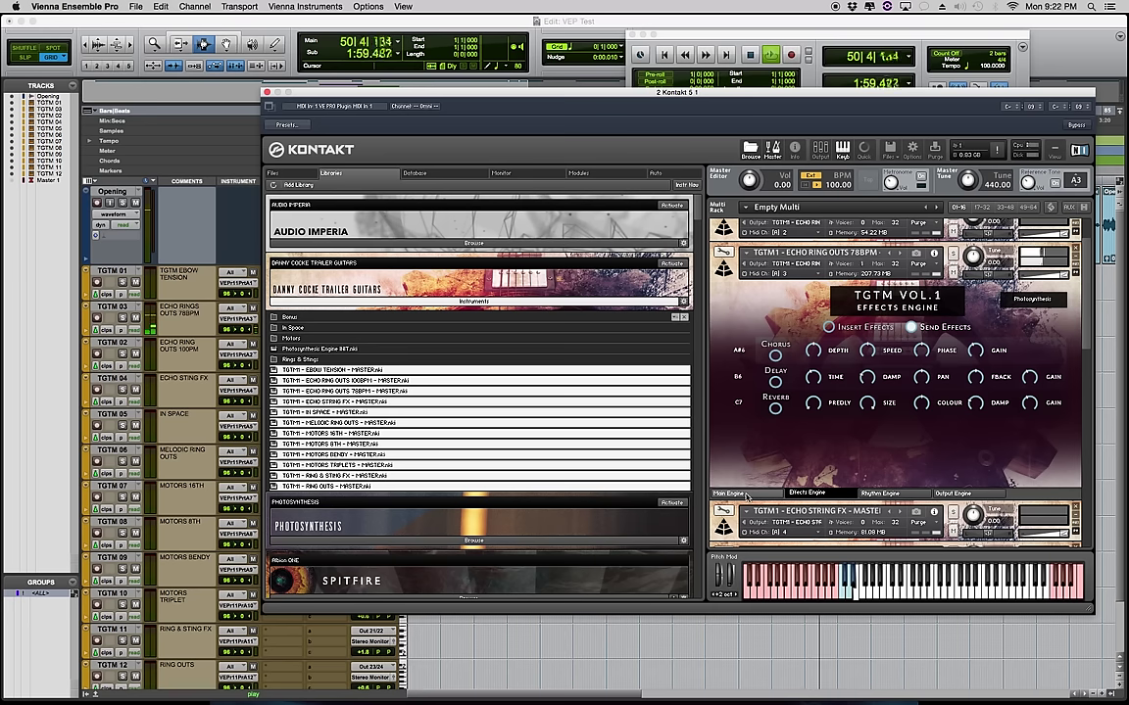
{"action": "left_click", "coordinate": [745, 495]}
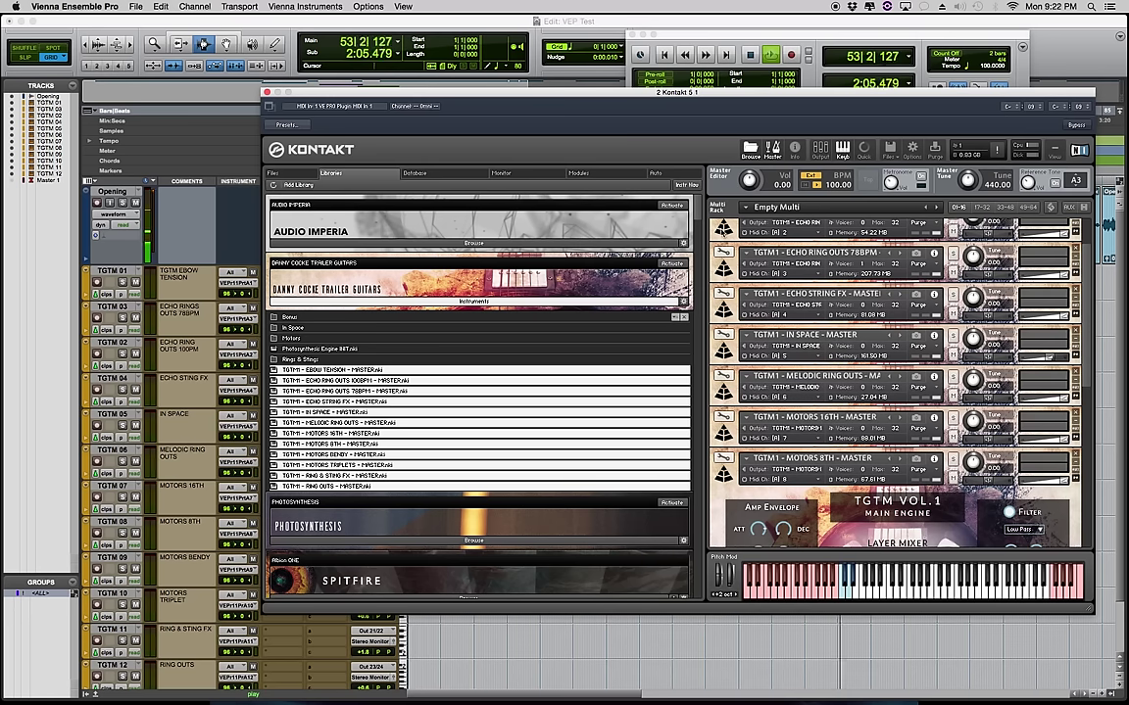
{"action": "left_click", "coordinate": [880, 266]}
Scroll the rack up and switch ECHO RING OUTS 100BPM to its Effects Engine page.
{"action": "scroll", "coordinate": [880, 265], "scroll_direction": "up", "scroll_amount": 2}
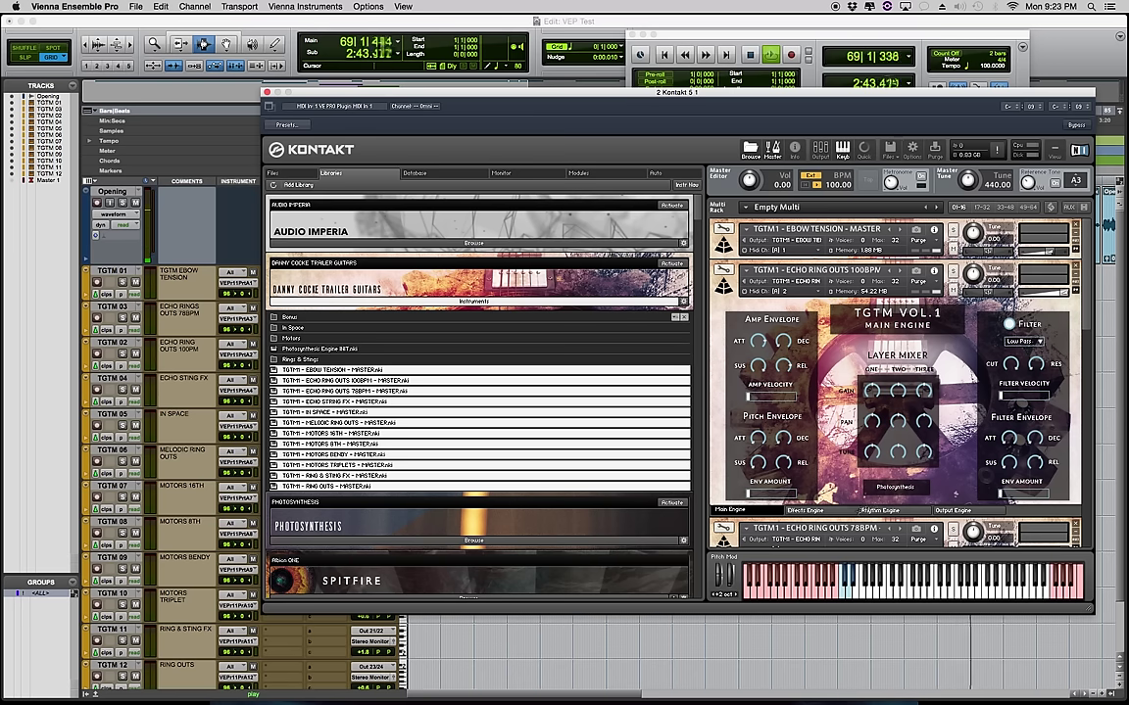
{"action": "left_click", "coordinate": [808, 511]}
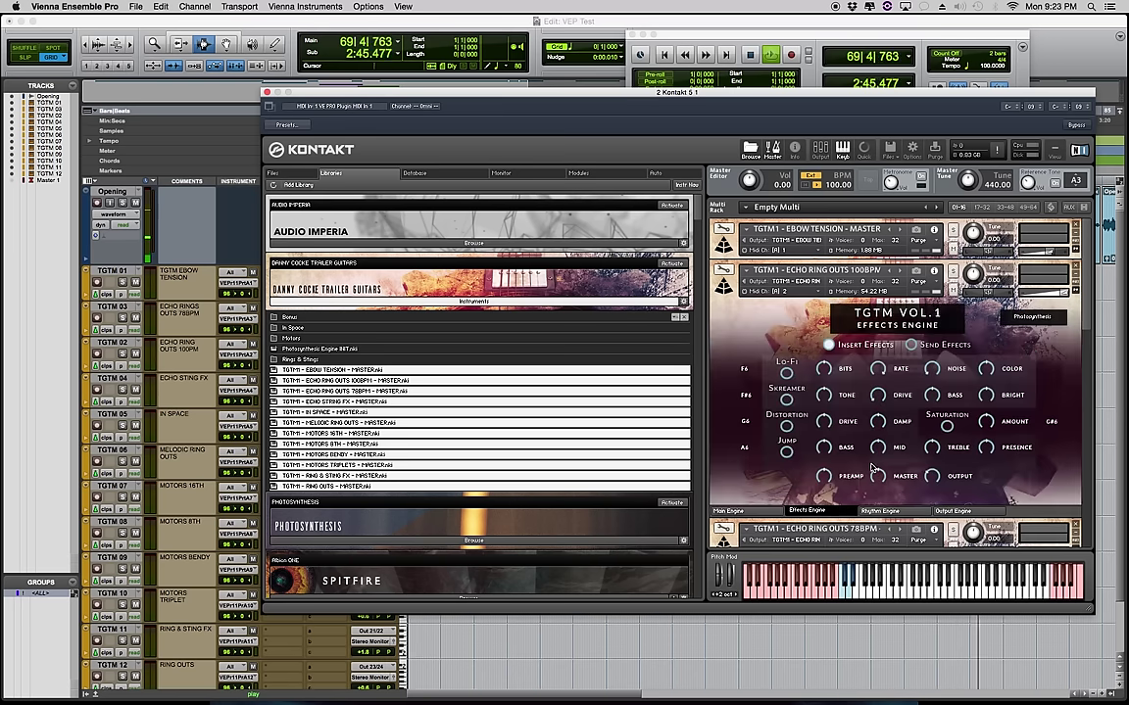
Page ECHO RING OUTS 100BPM through its Rhythm Engine and on to its Output Engine settings.
{"action": "left_click", "coordinate": [887, 513]}
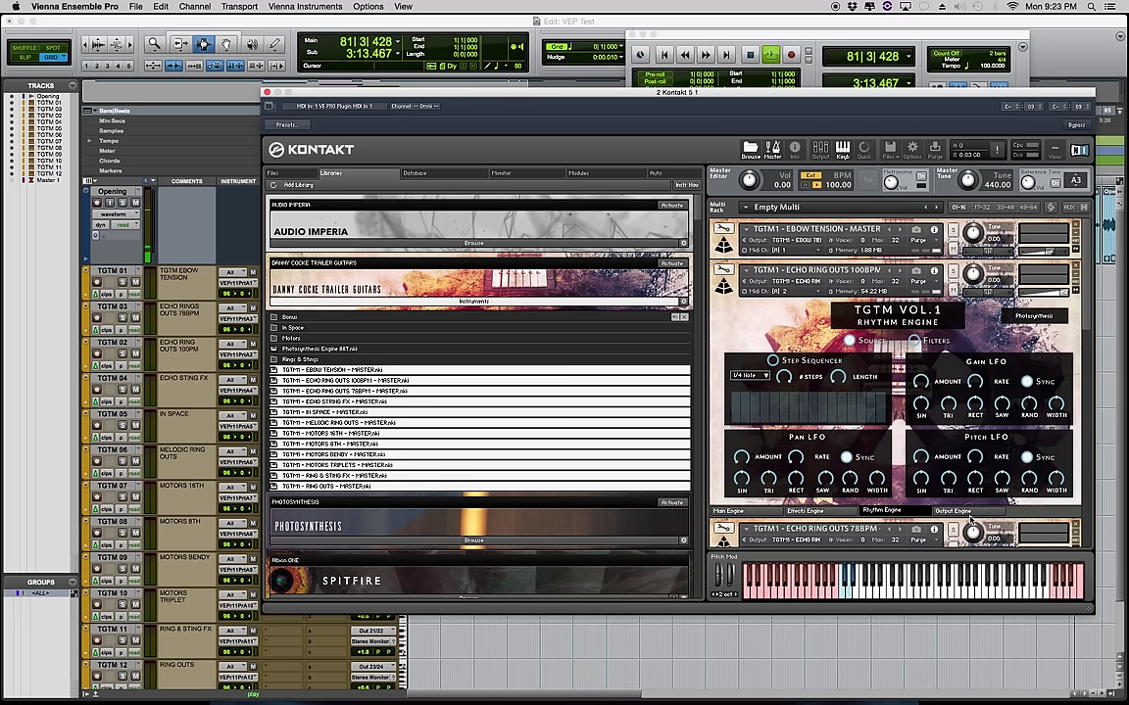
{"action": "left_click", "coordinate": [965, 513]}
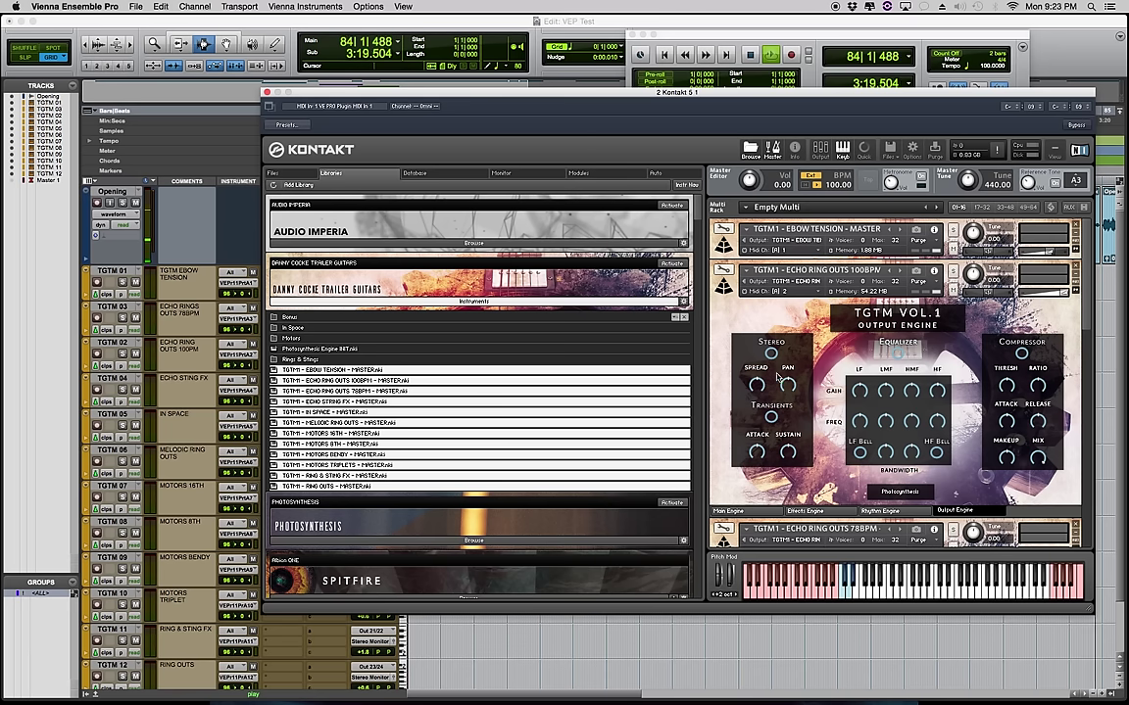
Collapse the ECHO RING OUTS 100BPM panel so all eight patches show in the rack.
{"action": "left_click", "coordinate": [724, 290]}
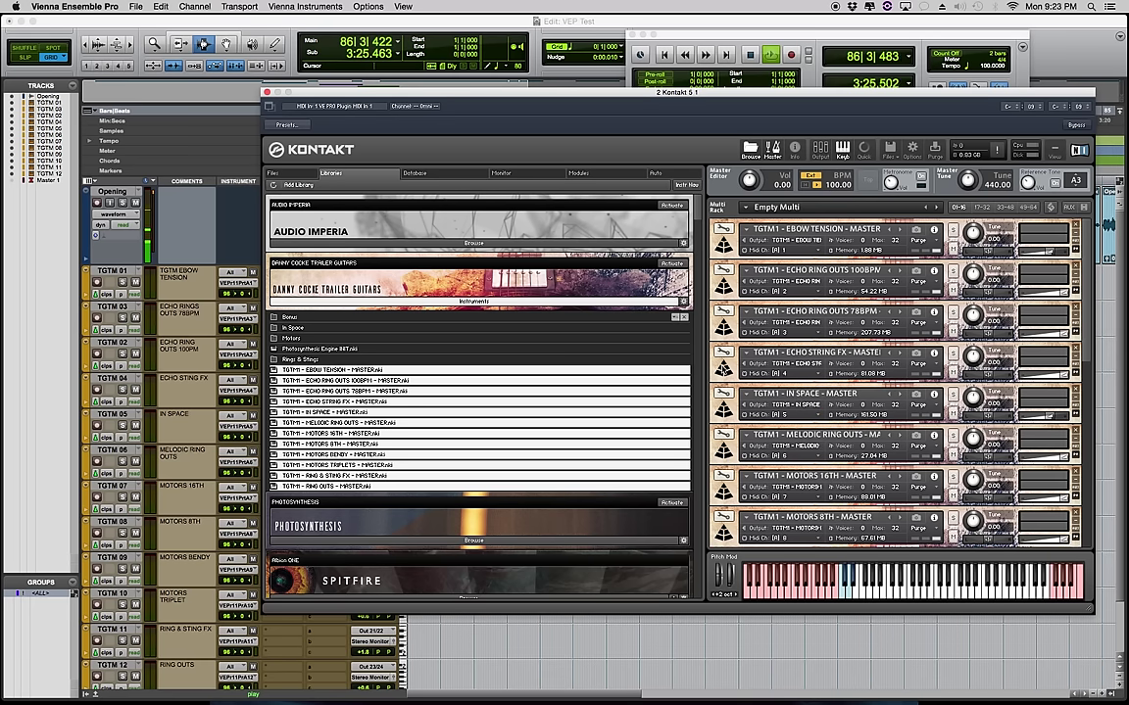
Expand ECHO STRING FX to view its main engine page during playback, then collapse it.
{"action": "left_click", "coordinate": [722, 368]}
{"action": "scroll", "coordinate": [851, 429], "scroll_direction": "down", "scroll_amount": 2}
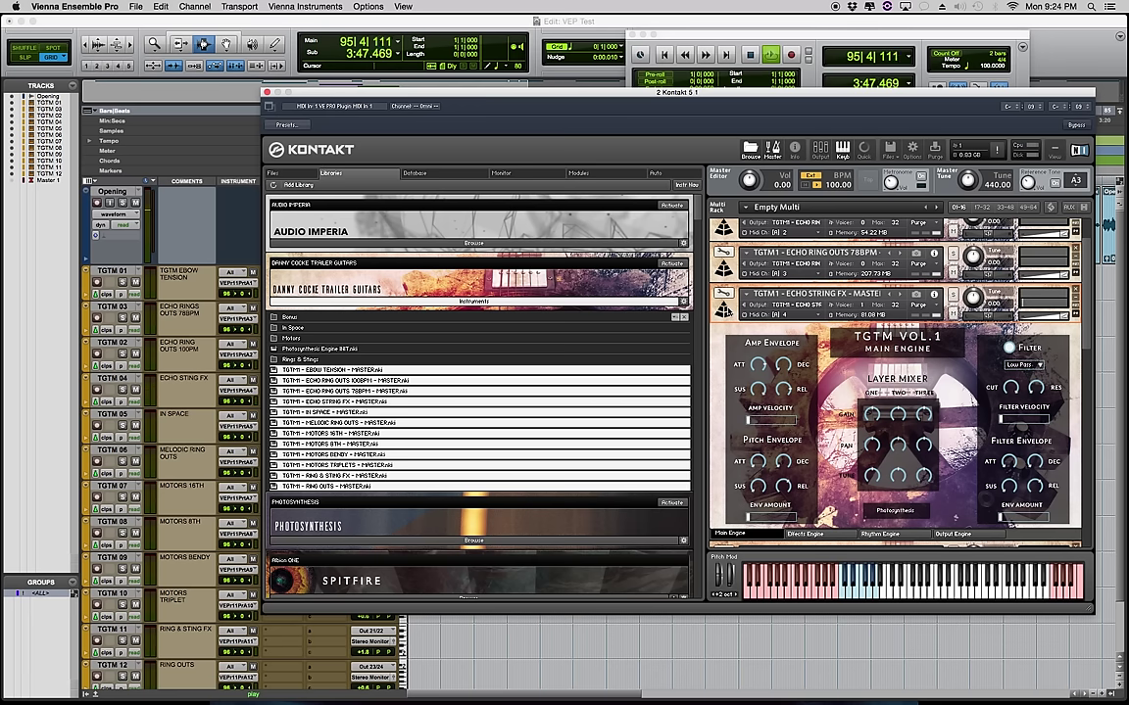
{"action": "left_click", "coordinate": [724, 310]}
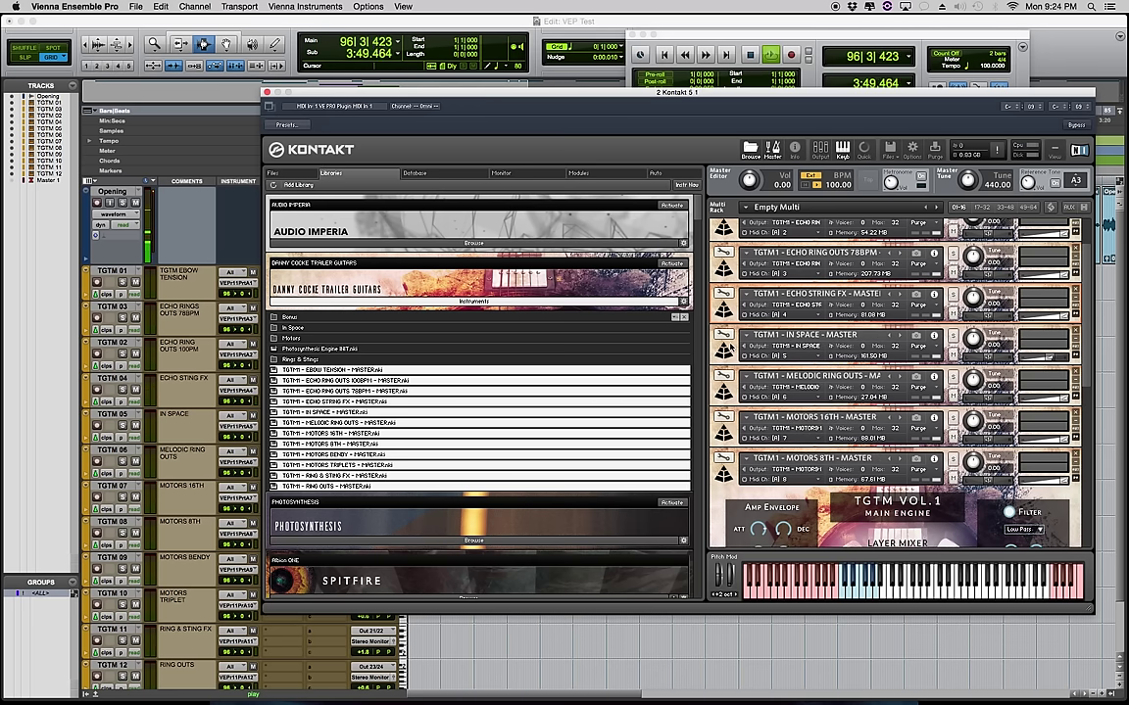
Open the IN SPACE patch's main engine panel while it plays, then switch to Pro Tools.
{"action": "left_click", "coordinate": [725, 349]}
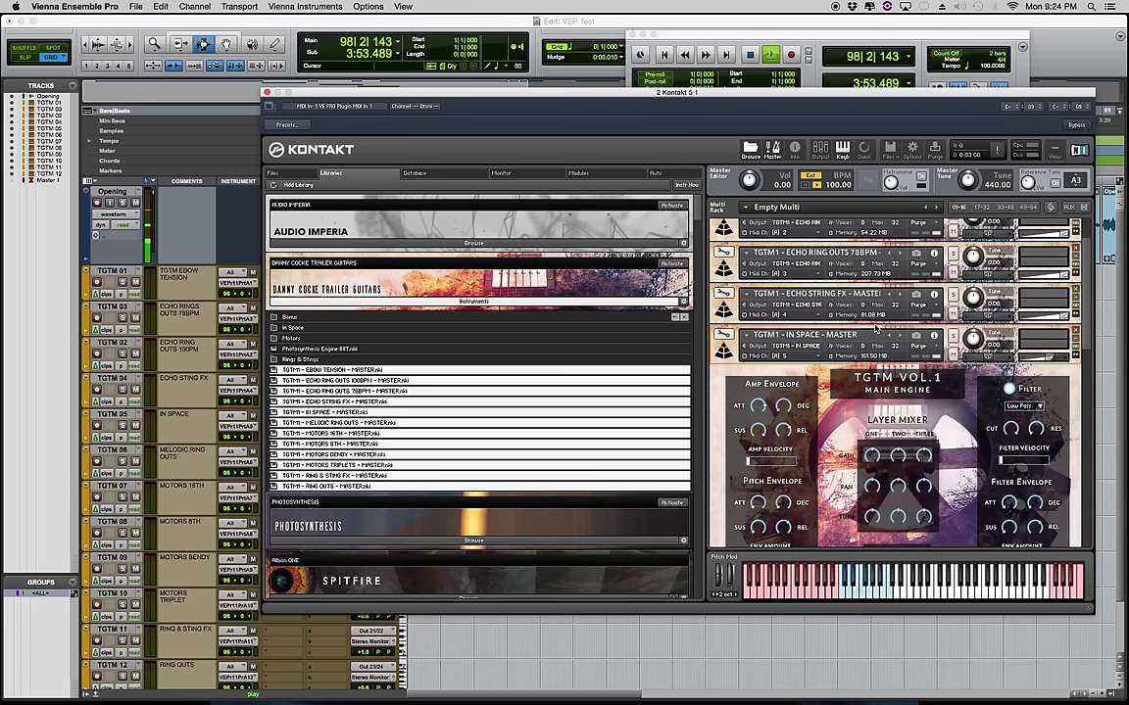
{"action": "scroll", "coordinate": [1085, 325], "scroll_direction": "down", "scroll_amount": 2}
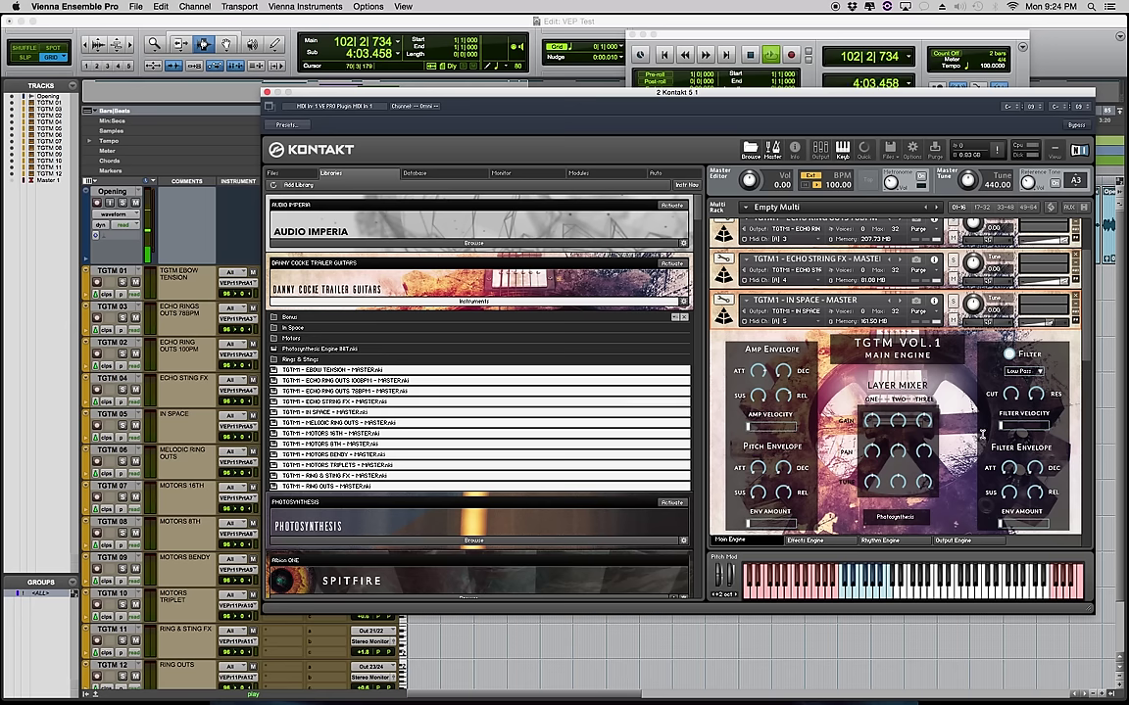
{"action": "key", "text": "super+Tab"}
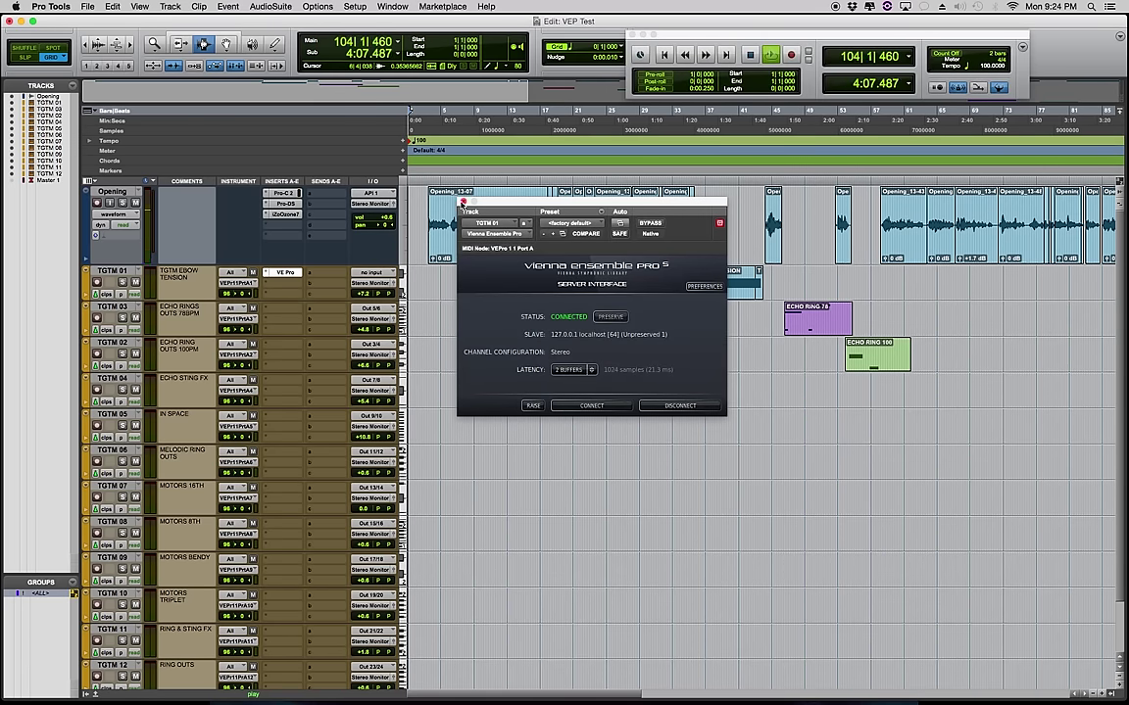
Close the Vienna Ensemble Pro plug-in window, shrink the Opening track to minimal height, and return to Kontakt.
{"action": "left_click", "coordinate": [464, 203]}
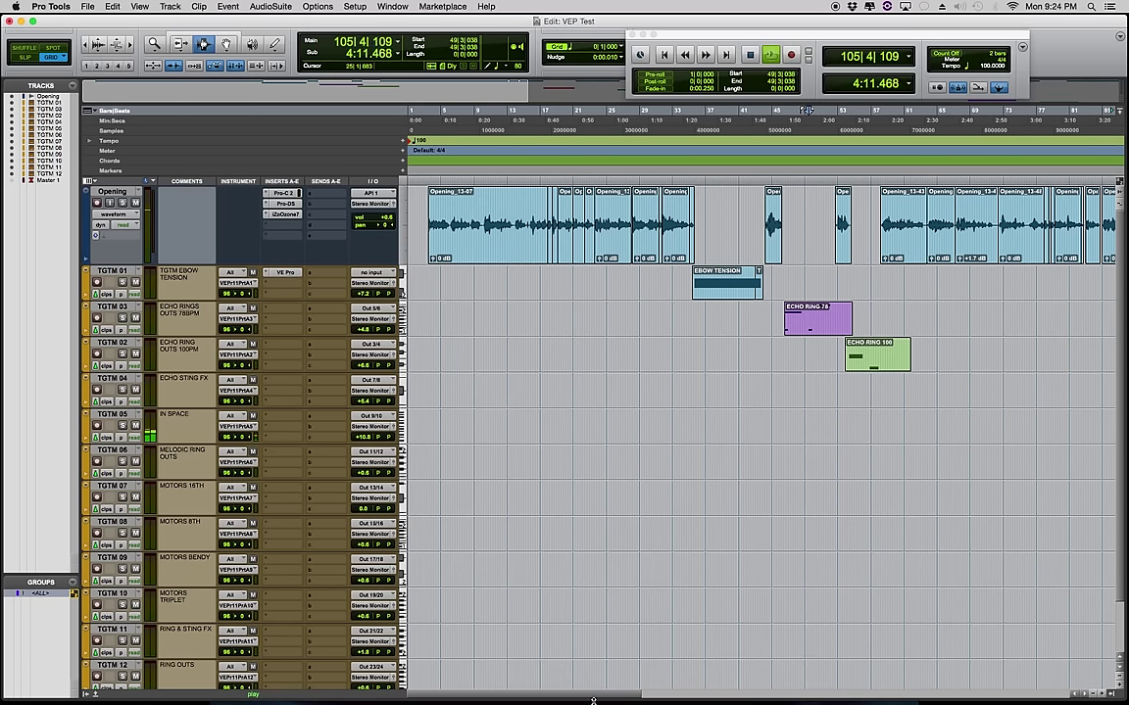
{"action": "left_click_drag", "start_coordinate": [617, 697], "coordinate": [840, 699]}
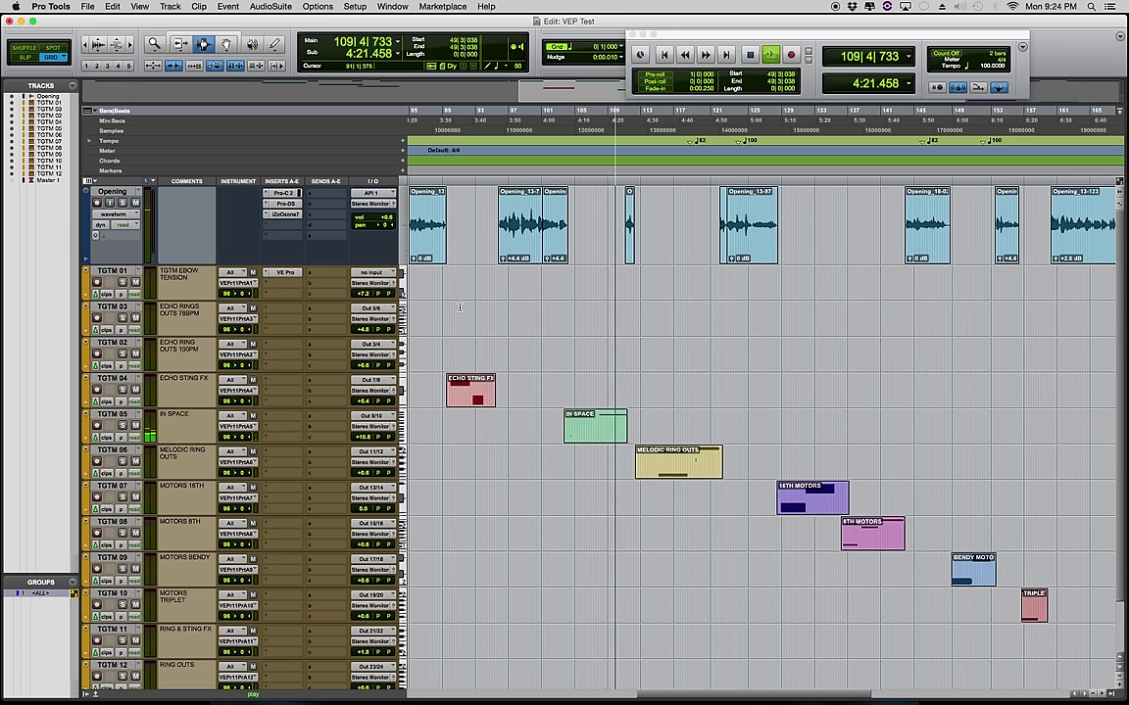
{"action": "key", "text": "ctrl+Up"}
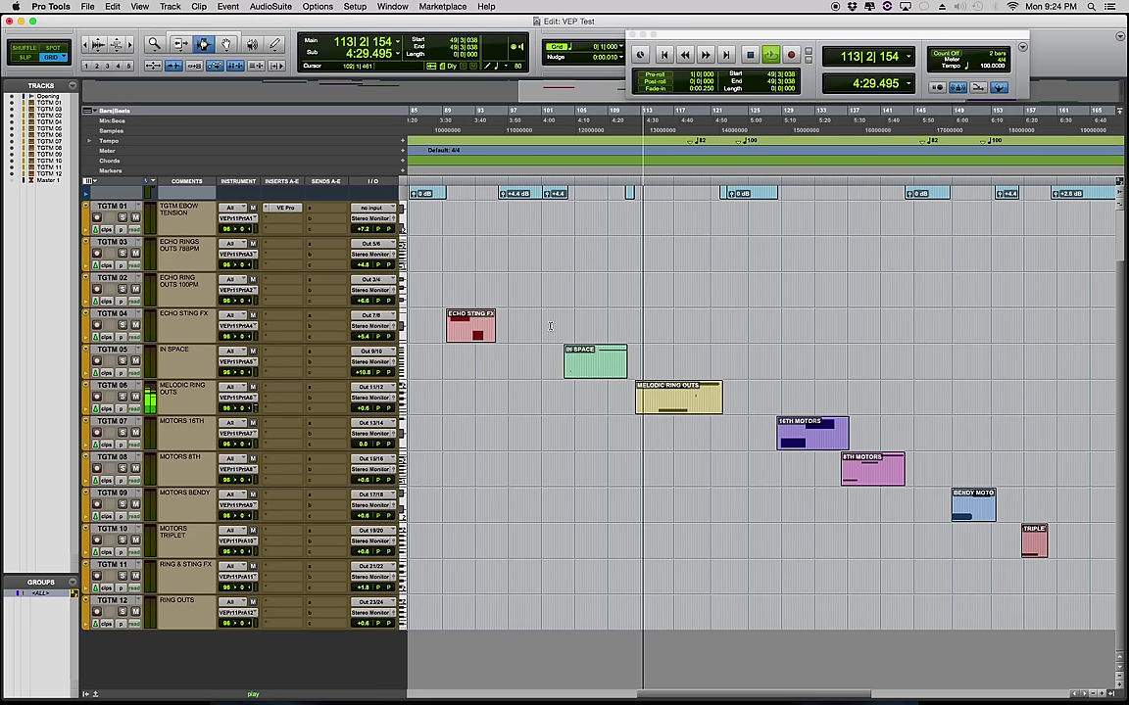
{"action": "key", "text": "super+Tab"}
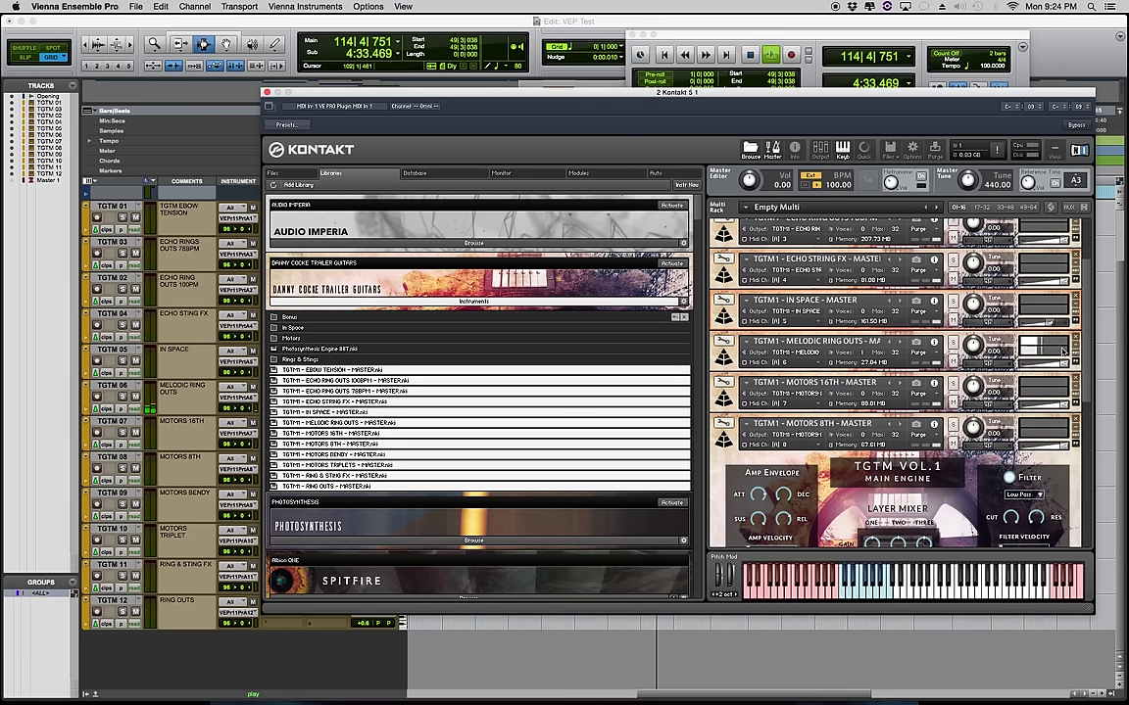
Scroll the Multi Rack down to bring MOTORS 8TH's TGTM Vol.1 main engine panel into view.
{"action": "left_click_drag", "start_coordinate": [1086, 356], "coordinate": [1088, 374]}
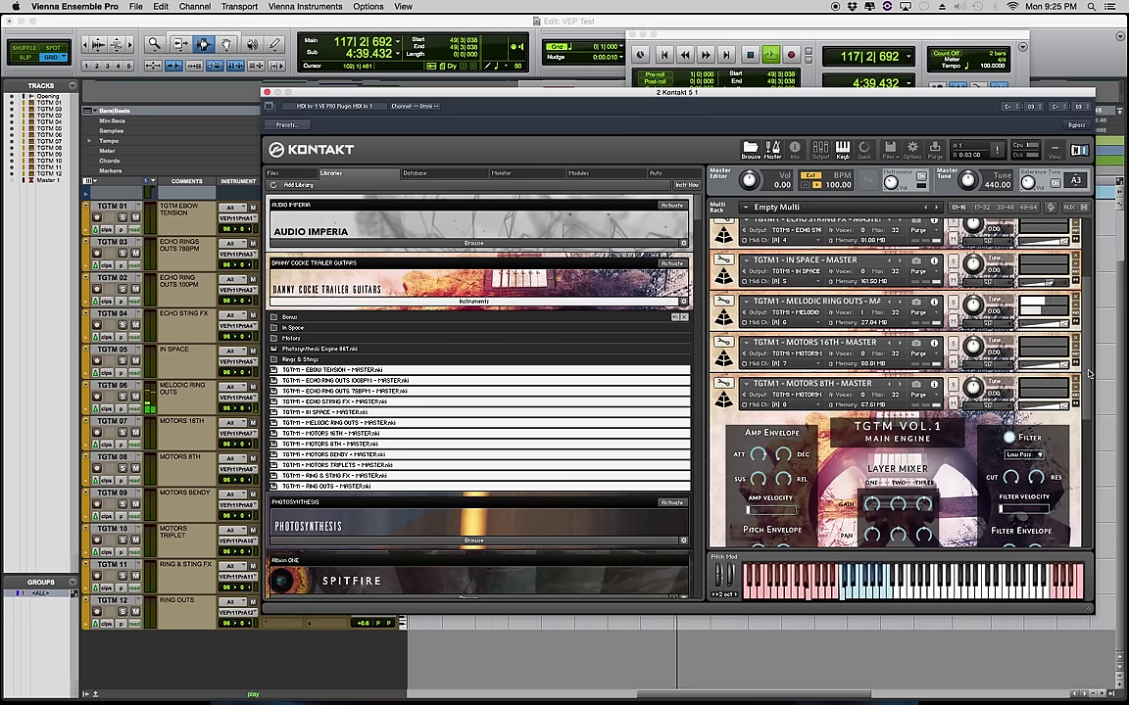
{"action": "left_click_drag", "start_coordinate": [1087, 373], "coordinate": [1087, 383]}
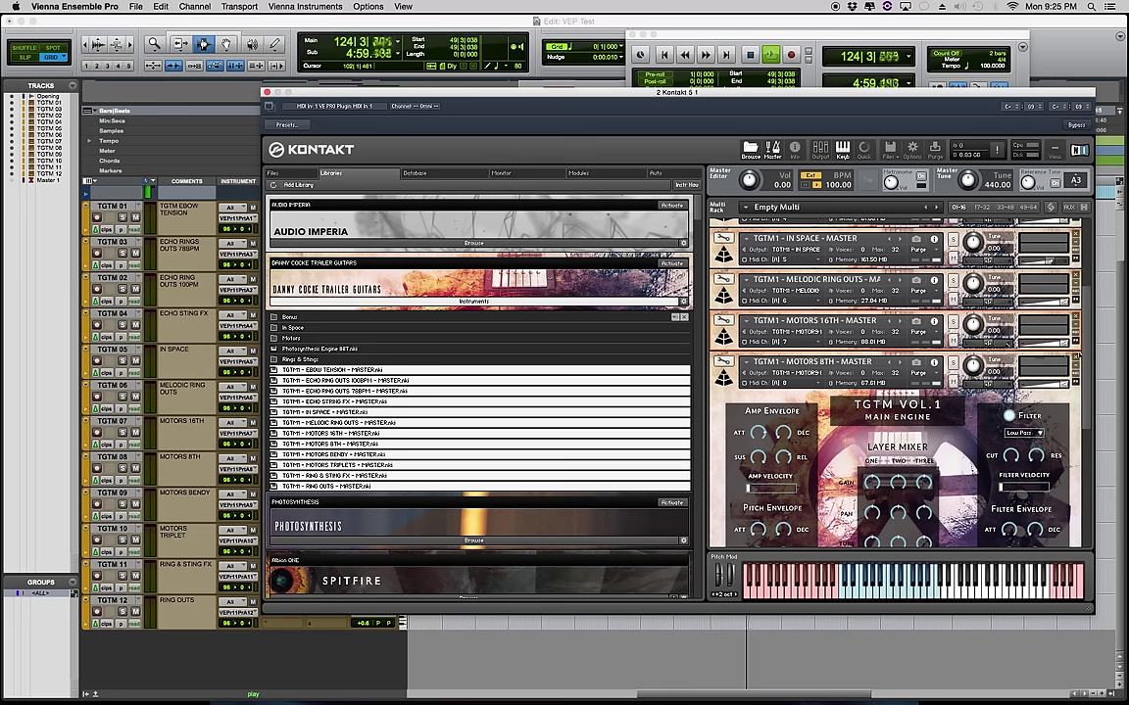
{"action": "scroll", "coordinate": [1087, 377], "scroll_direction": "down", "scroll_amount": 3}
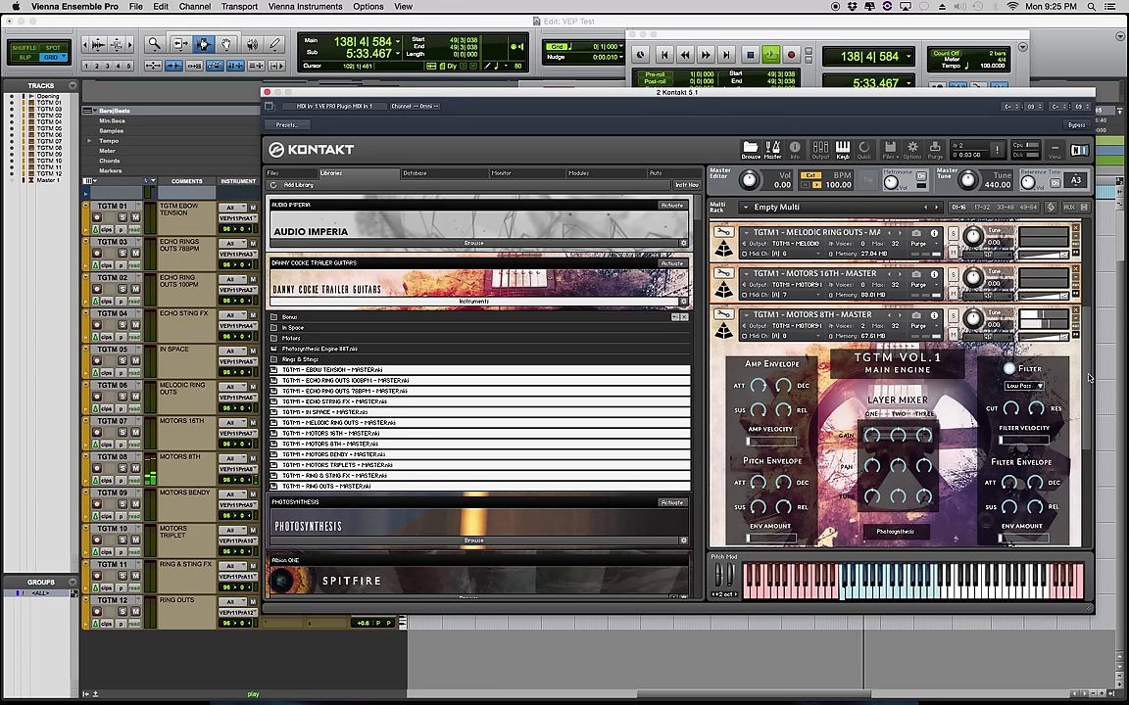
Select MOTORS 8TH in the Multi Rack and bring its envelope, layer mixer and filter into view.
{"action": "scroll", "coordinate": [1088, 378], "scroll_direction": "down", "scroll_amount": 1}
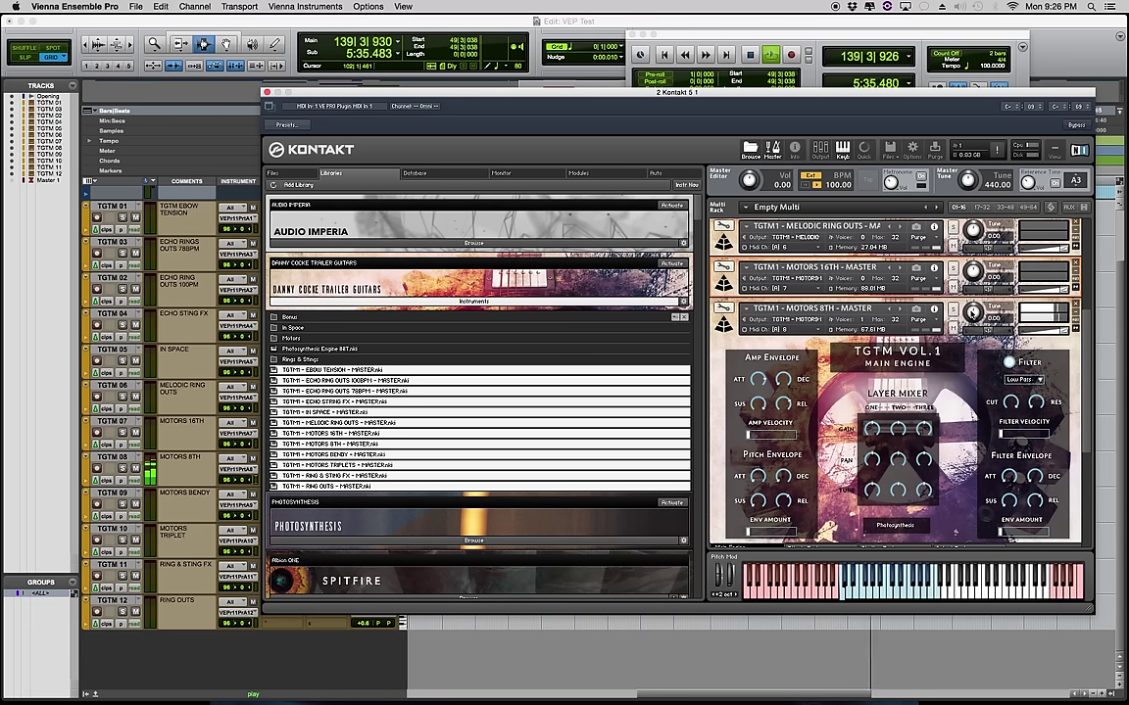
{"action": "left_click", "coordinate": [946, 310]}
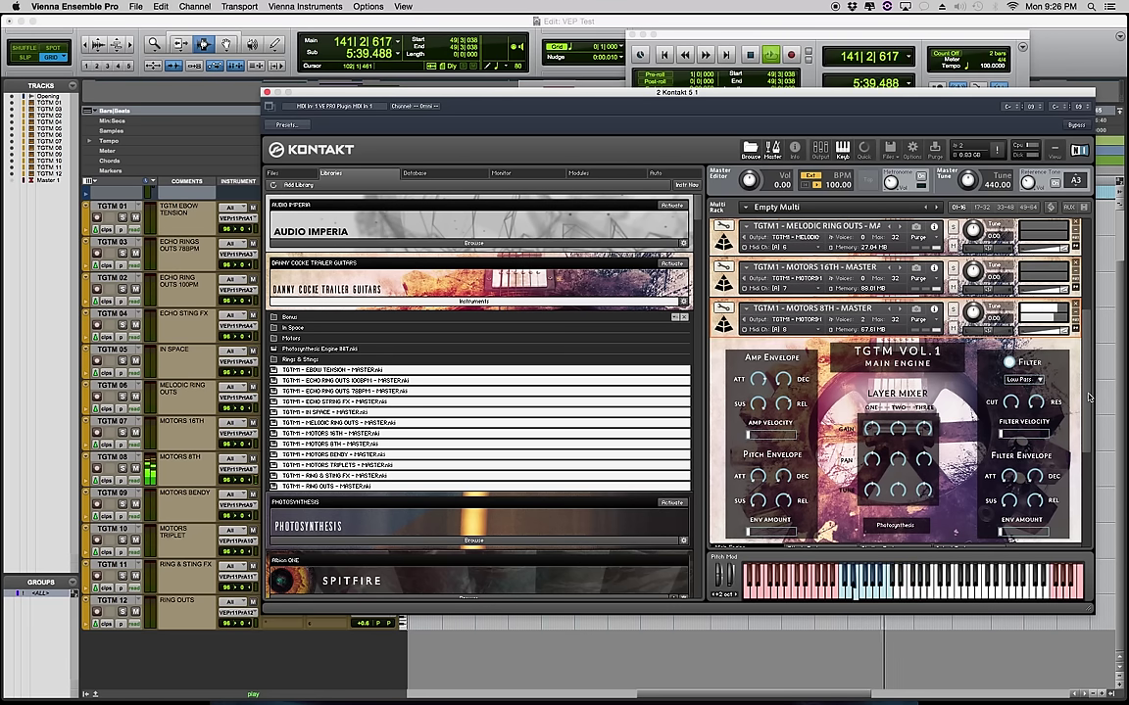
{"action": "scroll", "coordinate": [1089, 399], "scroll_direction": "down", "scroll_amount": 3}
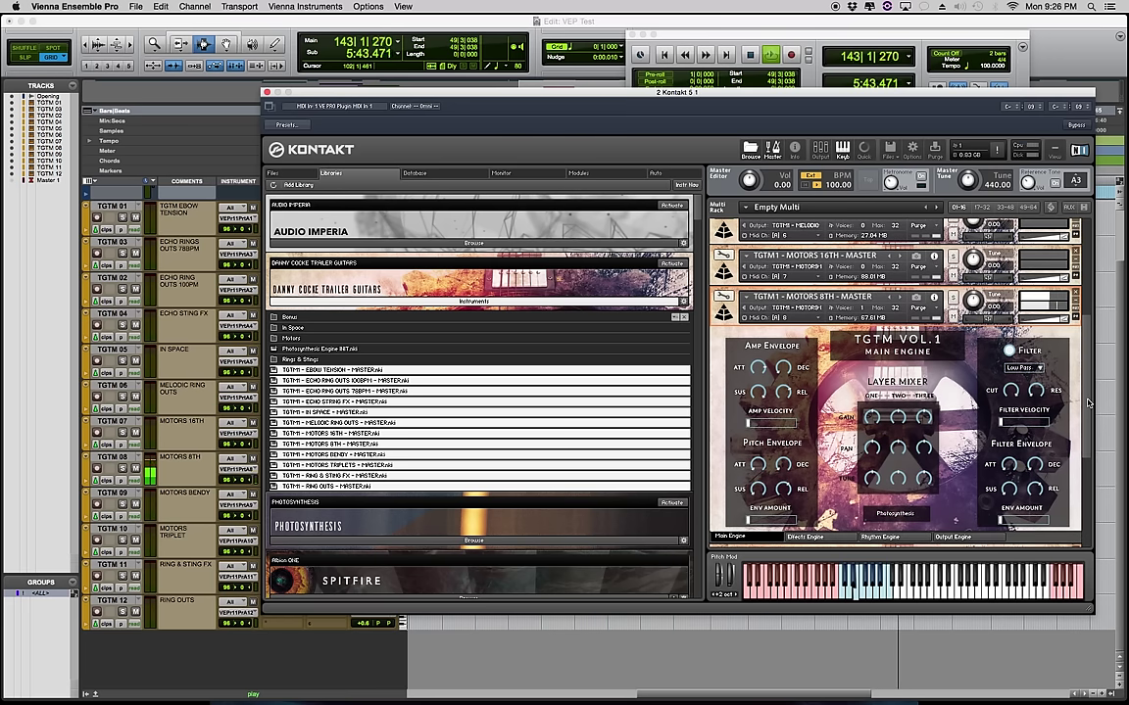
{"action": "scroll", "coordinate": [1088, 403], "scroll_direction": "down", "scroll_amount": 1}
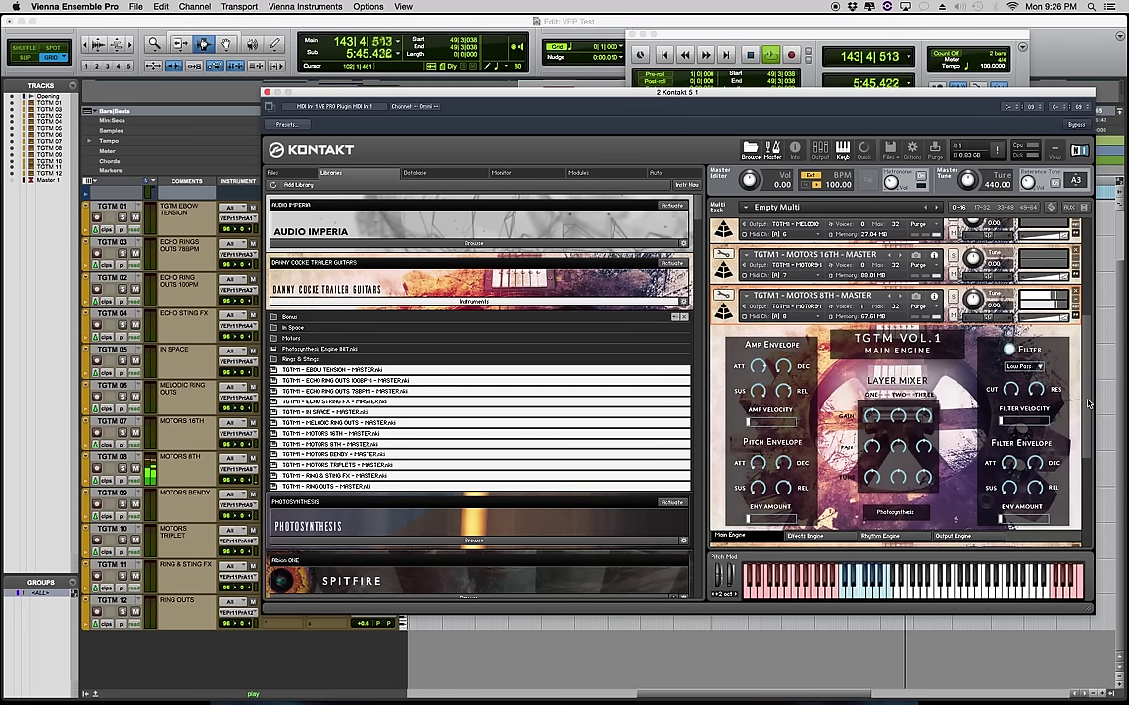
Expand the MOTORS BENDY instrument header and scroll its main engine panel into view.
{"action": "left_click_drag", "start_coordinate": [1087, 403], "coordinate": [1086, 478]}
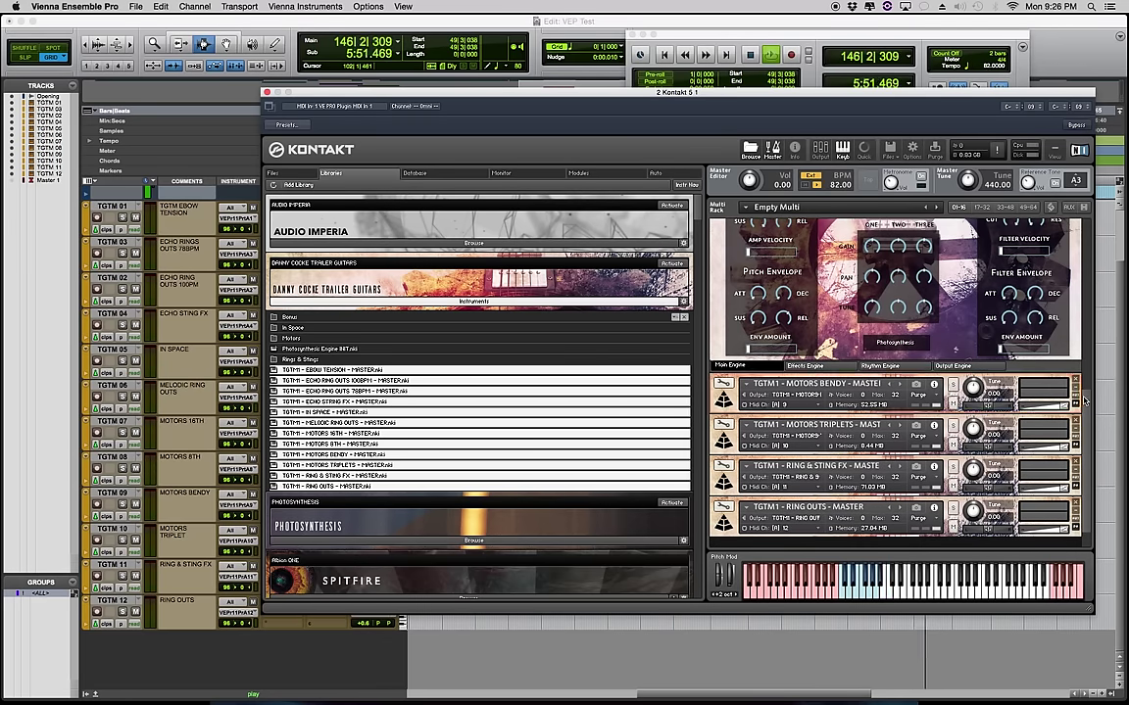
{"action": "left_click", "coordinate": [723, 392]}
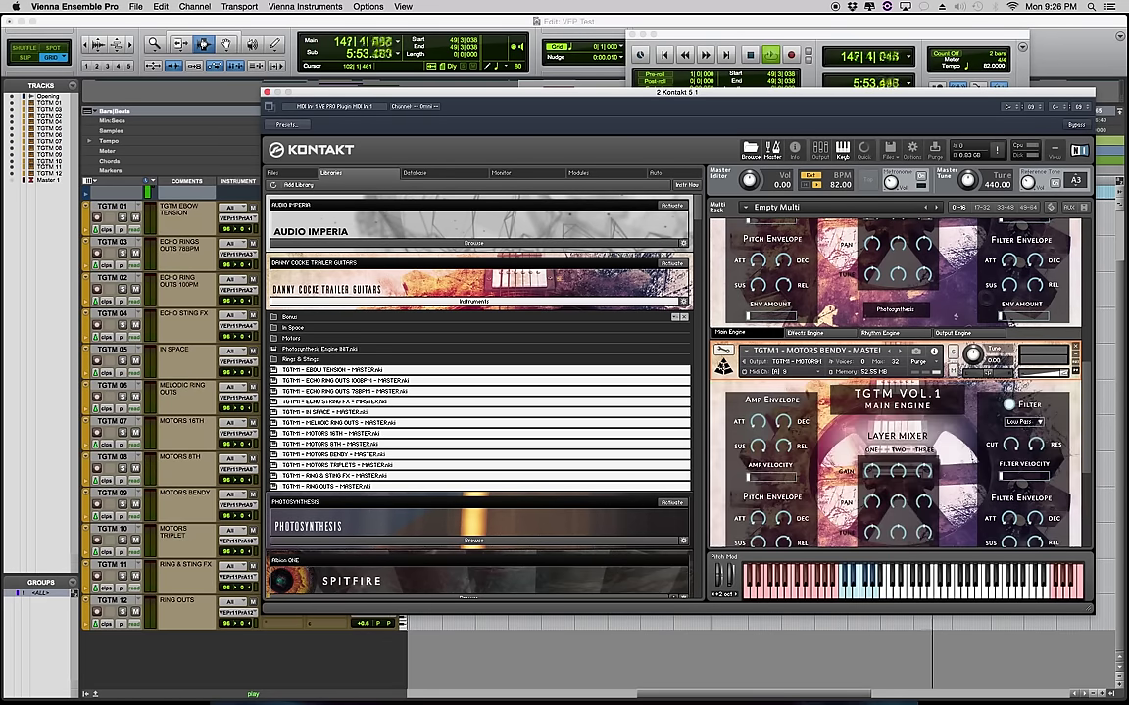
{"action": "left_click_drag", "start_coordinate": [1089, 359], "coordinate": [1091, 409]}
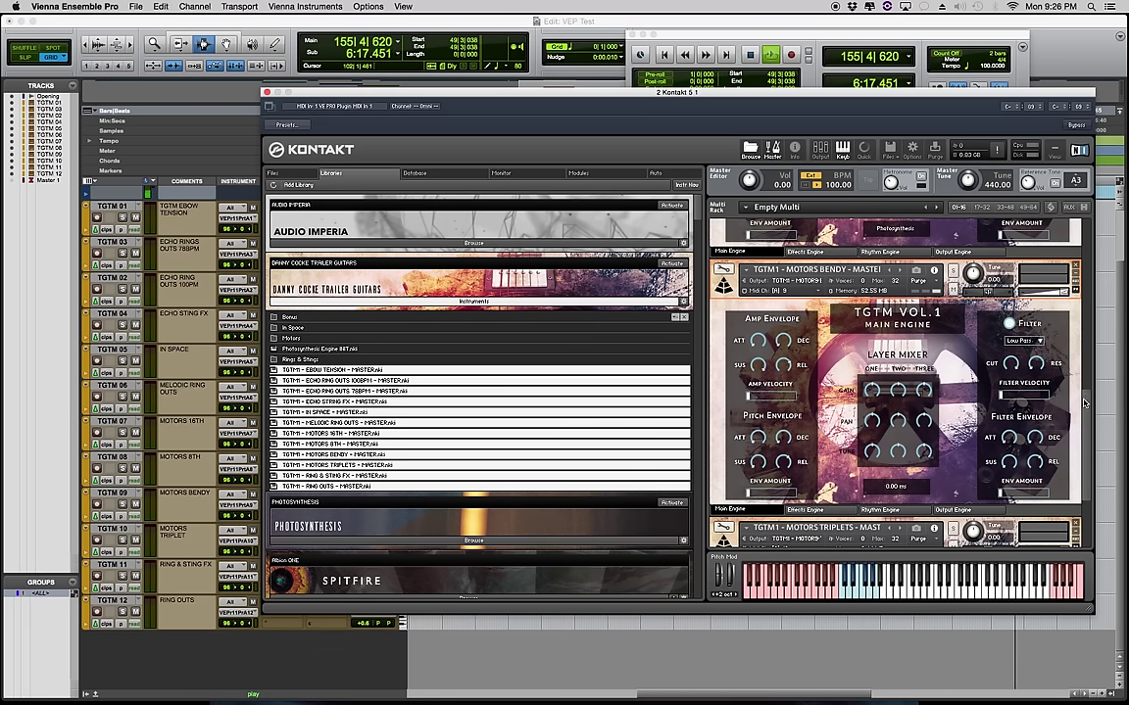
{"action": "scroll", "coordinate": [984, 392], "scroll_direction": "down", "scroll_amount": 5}
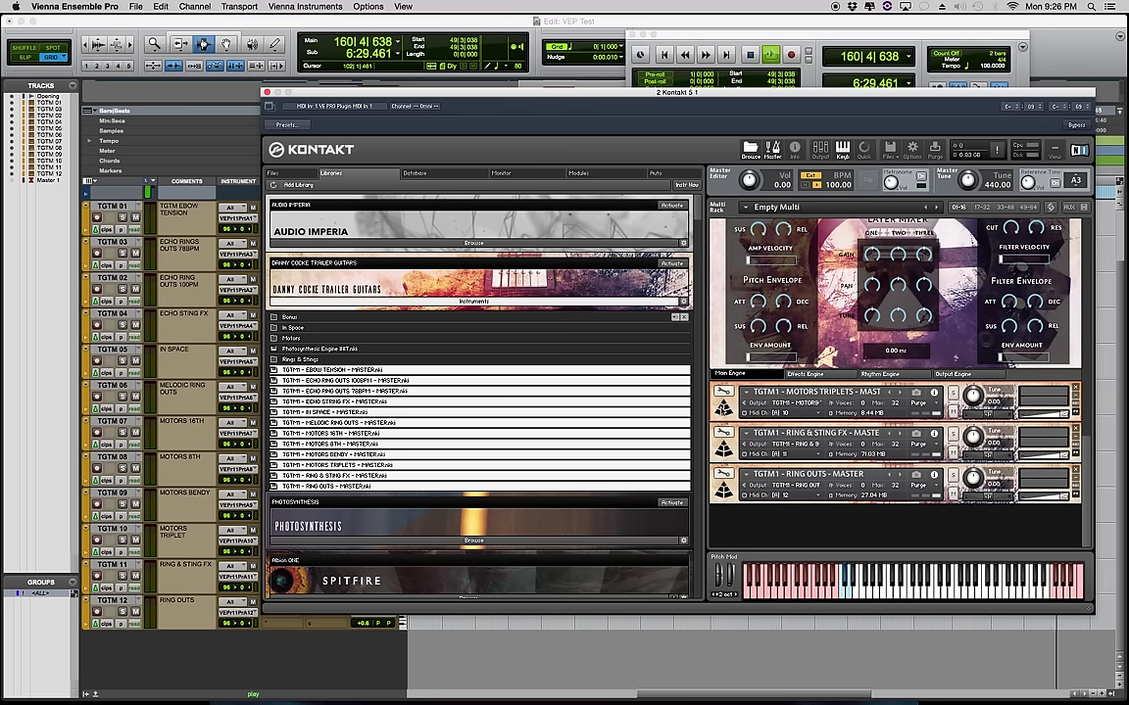
Open MOTORS TRIPLETS' main engine page, then expand the RING & STING FX header.
{"action": "left_click", "coordinate": [806, 400]}
{"action": "scroll", "coordinate": [887, 431], "scroll_direction": "down", "scroll_amount": 5}
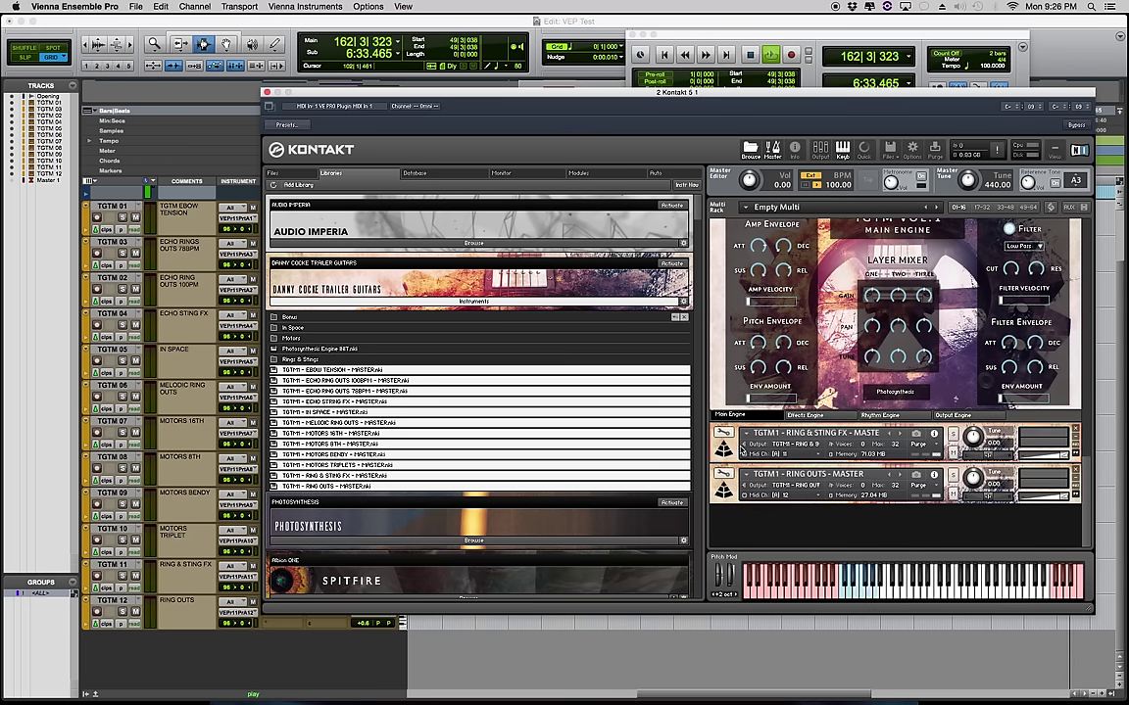
{"action": "left_click", "coordinate": [742, 449]}
Scroll through RING & STING FX's main engine panel and expand RING OUTS below it.
{"action": "scroll", "coordinate": [1085, 466], "scroll_direction": "down", "scroll_amount": 3}
{"action": "scroll", "coordinate": [1086, 466], "scroll_direction": "down", "scroll_amount": 3}
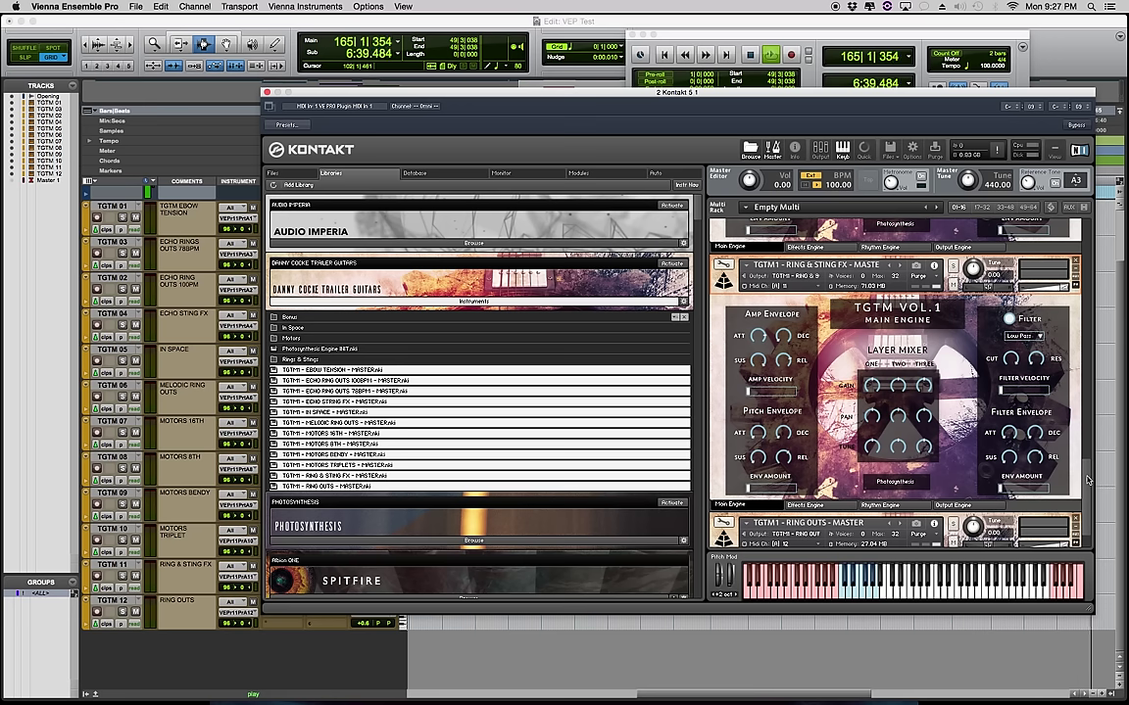
{"action": "scroll", "coordinate": [1086, 479], "scroll_direction": "down", "scroll_amount": 1}
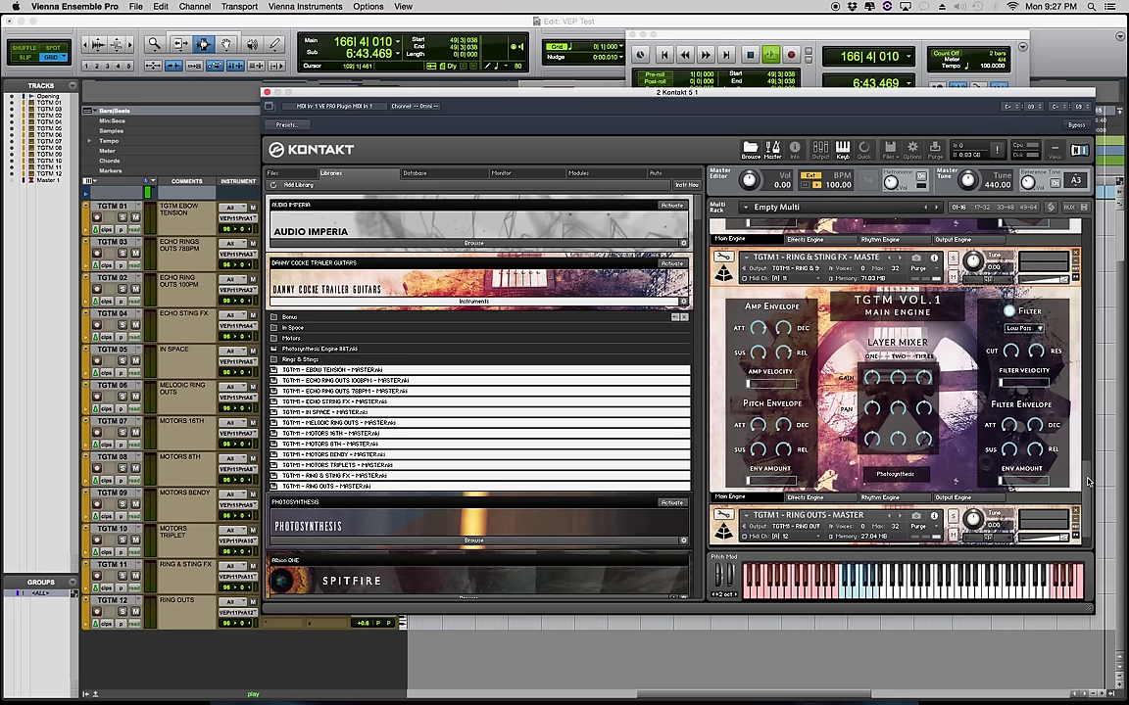
{"action": "scroll", "coordinate": [1086, 481], "scroll_direction": "down", "scroll_amount": 1}
{"action": "scroll", "coordinate": [1086, 481], "scroll_direction": "down", "scroll_amount": 1}
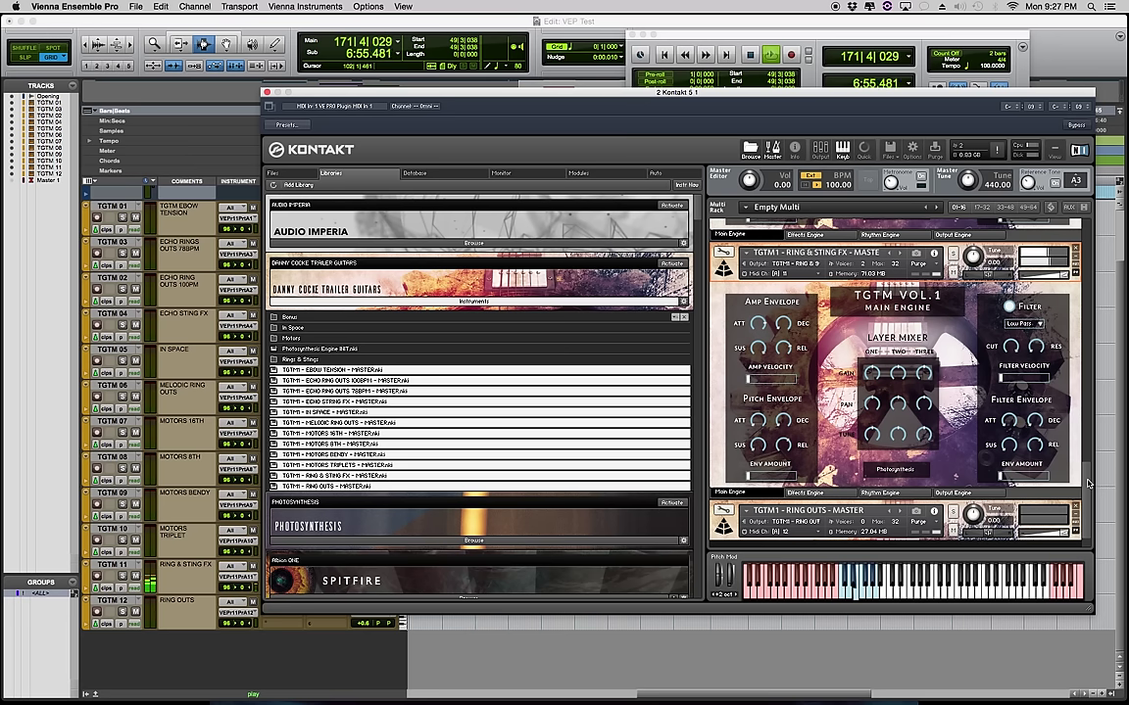
{"action": "scroll", "coordinate": [1088, 485], "scroll_direction": "down", "scroll_amount": 2}
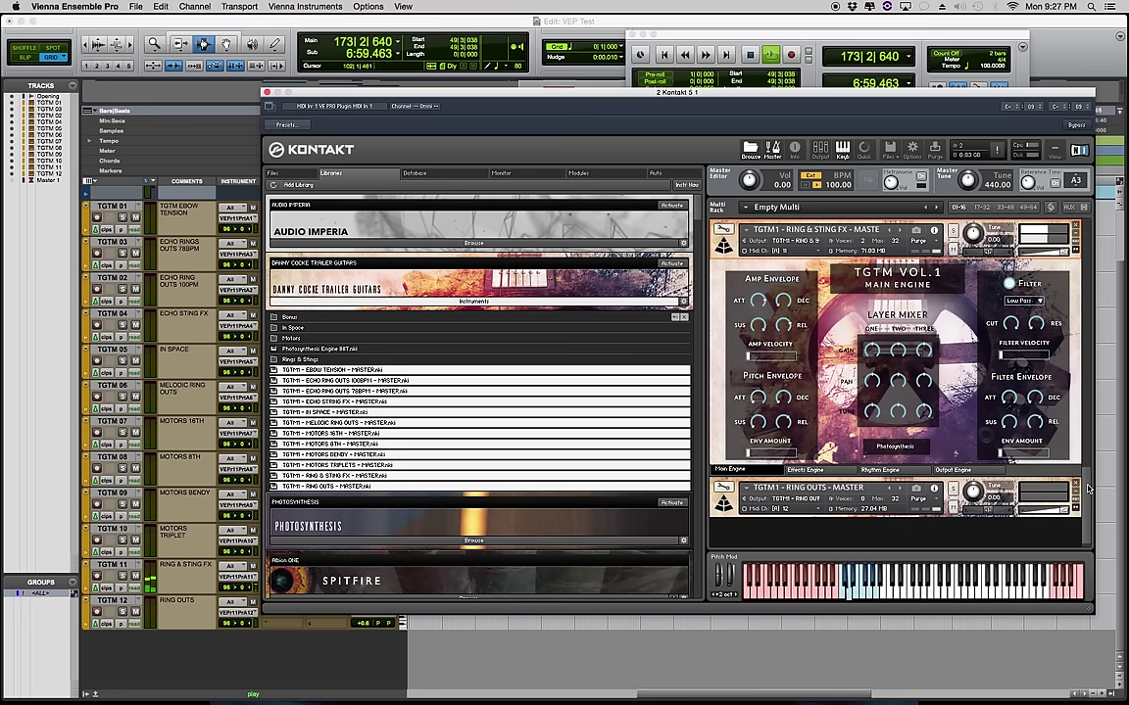
{"action": "scroll", "coordinate": [1087, 495], "scroll_direction": "down", "scroll_amount": 1}
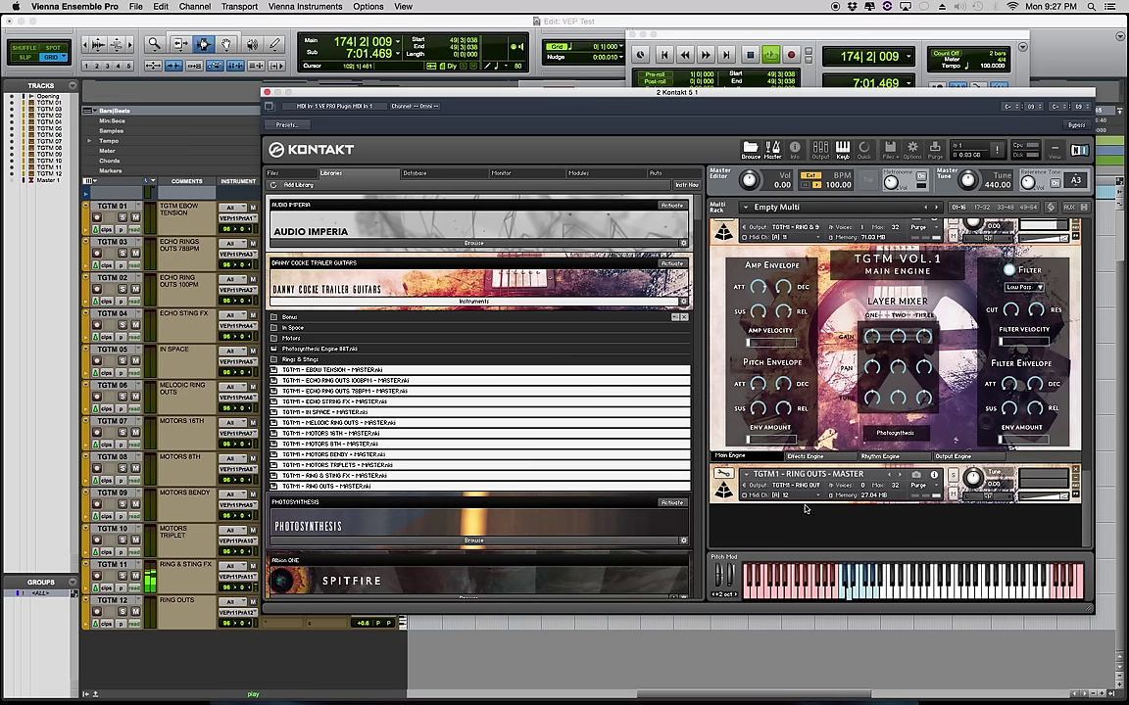
{"action": "left_click", "coordinate": [723, 490]}
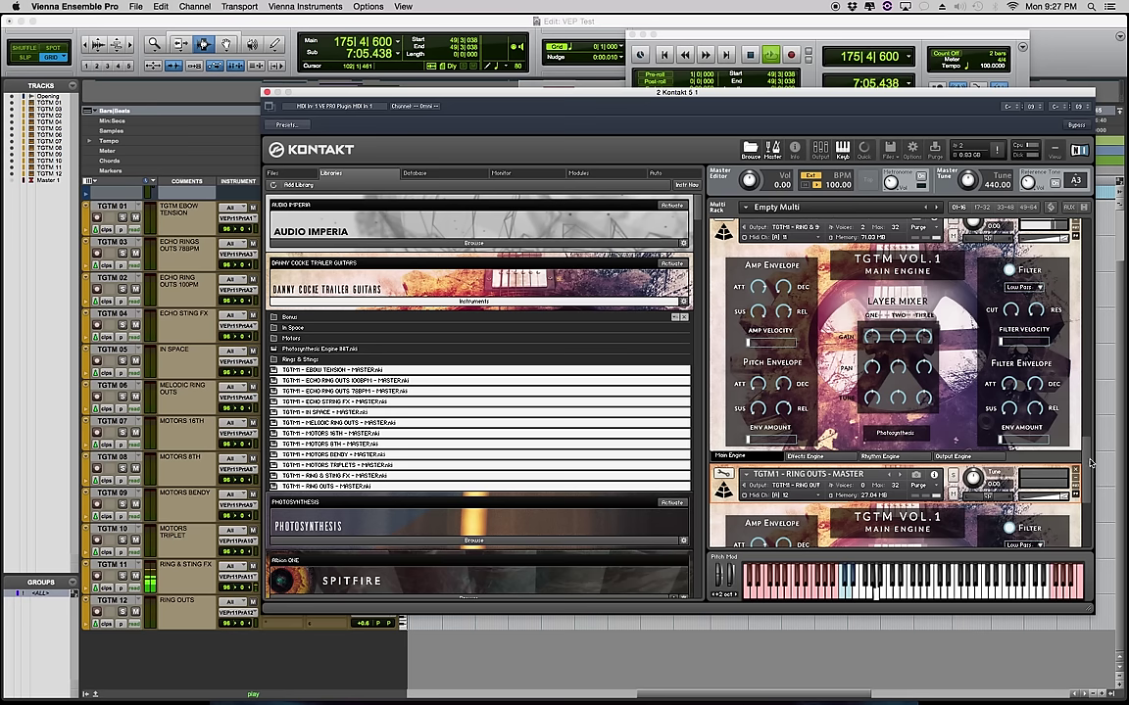
Show RING OUTS' full main engine panel with envelopes, layer mixer and filter.
{"action": "scroll", "coordinate": [1083, 500], "scroll_direction": "down", "scroll_amount": 10}
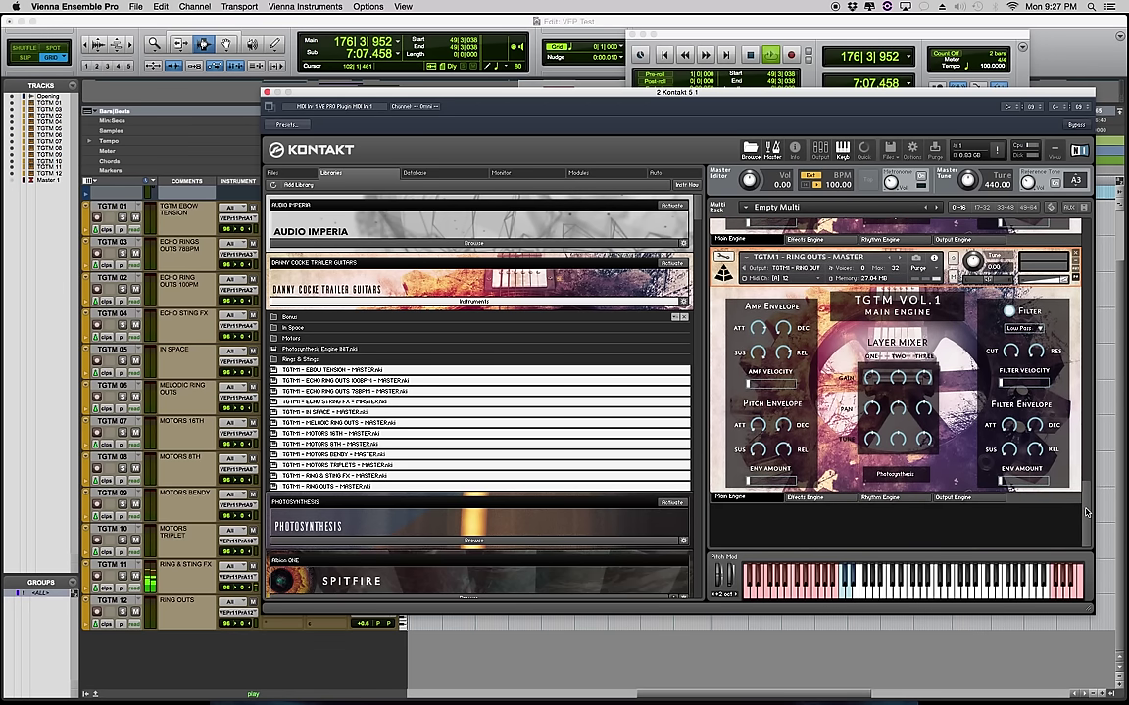